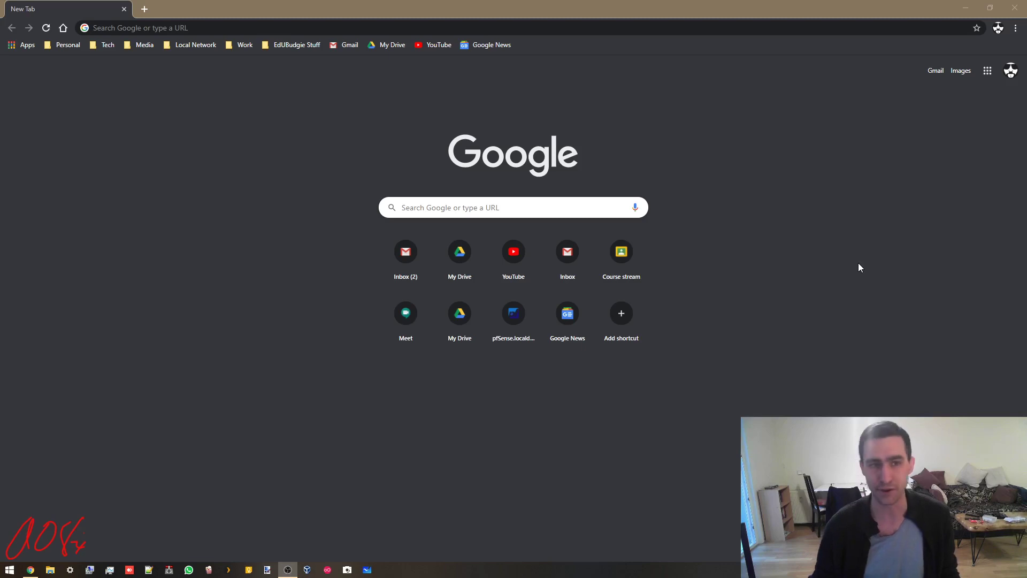
- Open the Google Jamboard site at jamboard.google.com
click(474, 25)
text(jamboard.google.com)
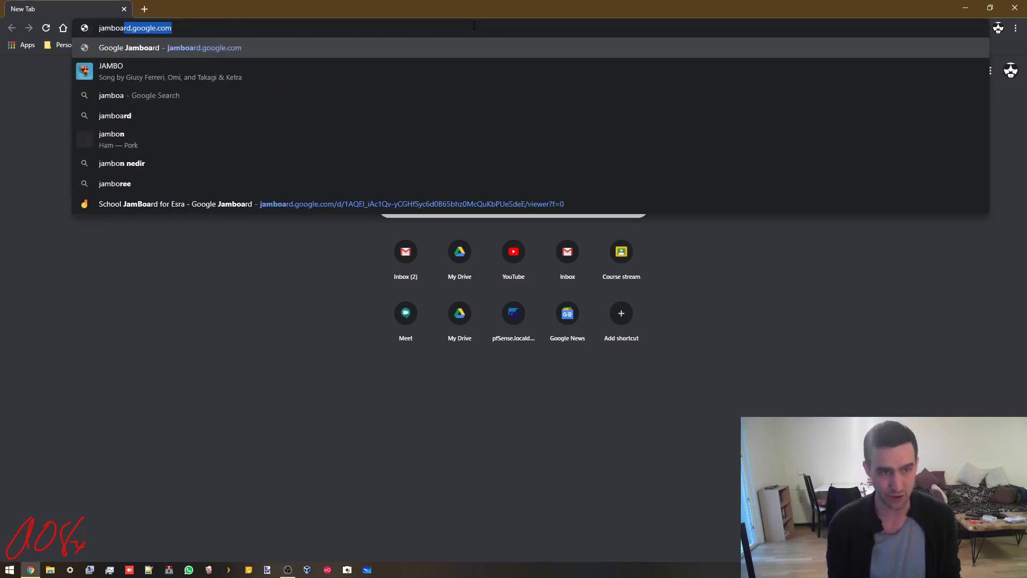
key(Right)
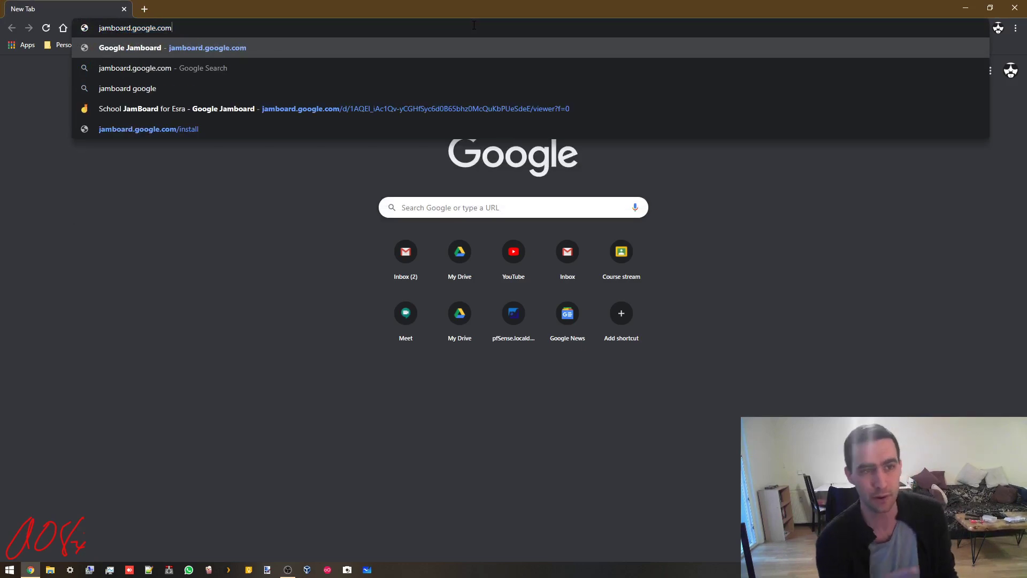
key(Return)
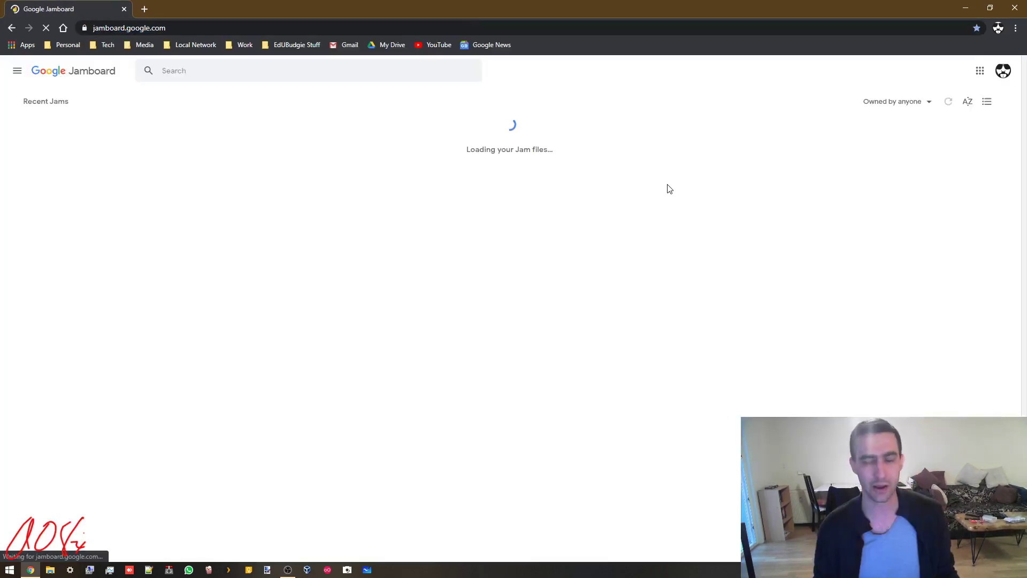
- Switch Jamboard to the teacher's Google account and create a new Jam
click(1003, 69)
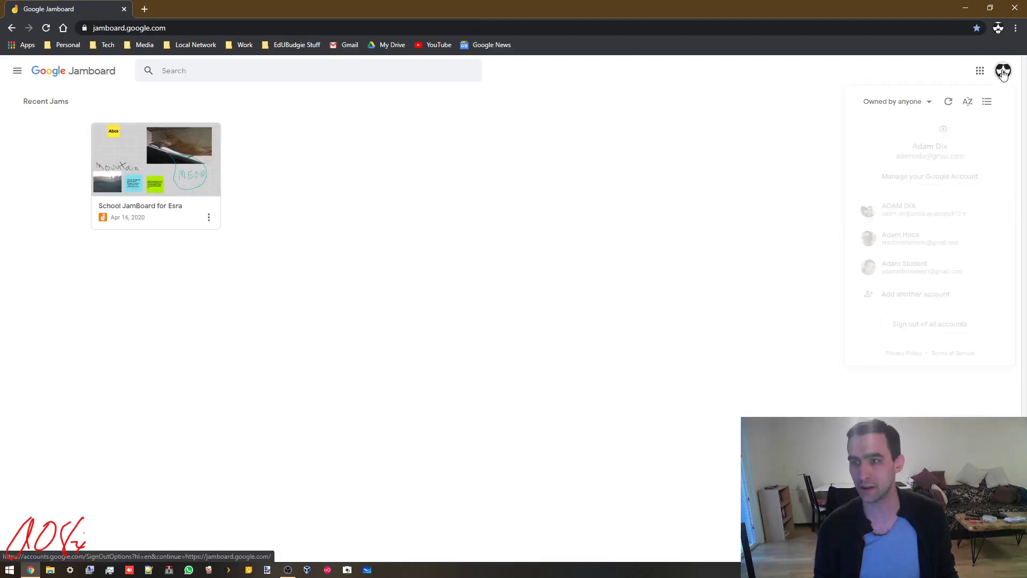
click(898, 240)
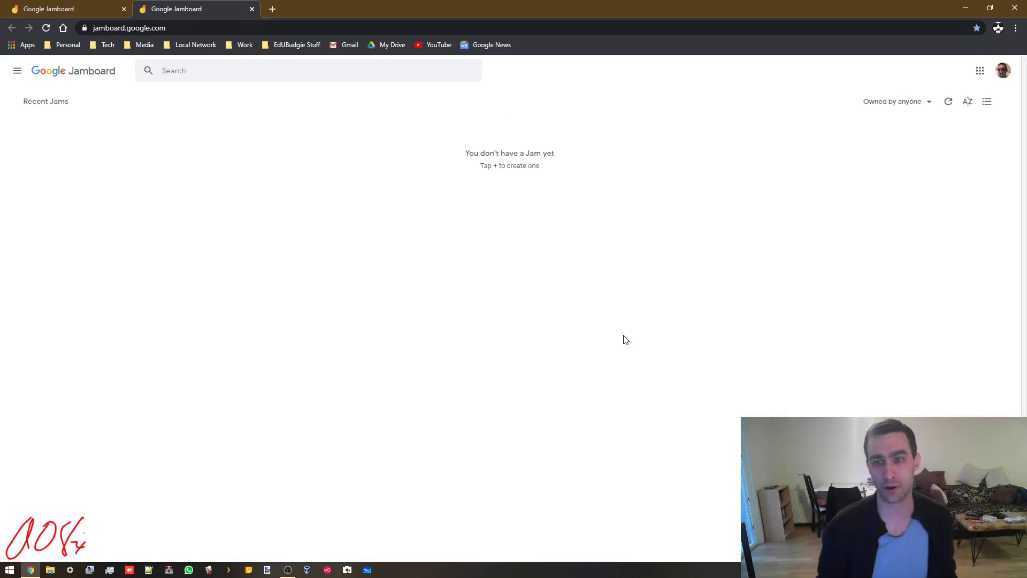
click(994, 534)
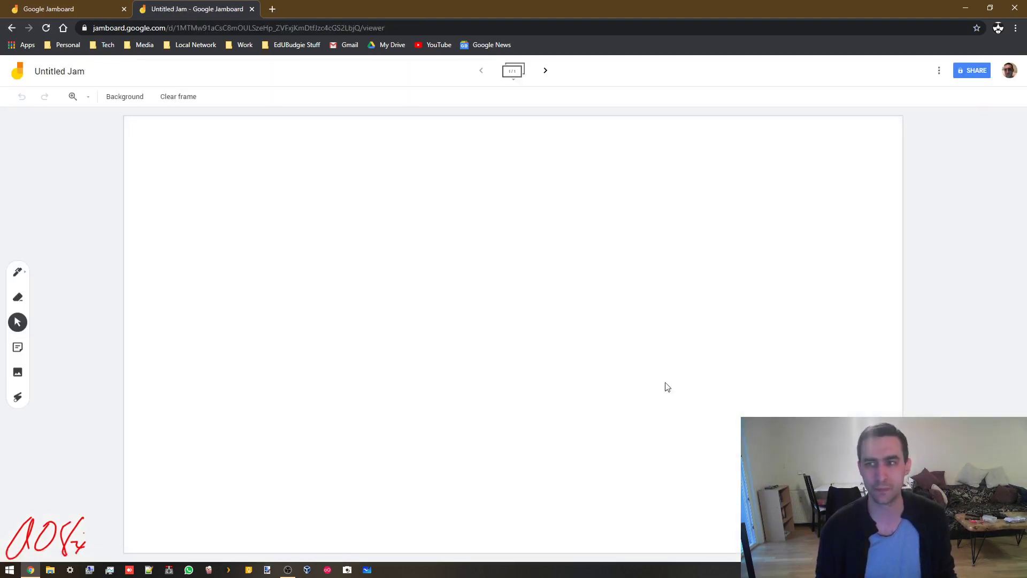
- Share the Jam with the suggested contact matching the entered e-mail, giving "Can edit" access, and send the invitation
click(972, 70)
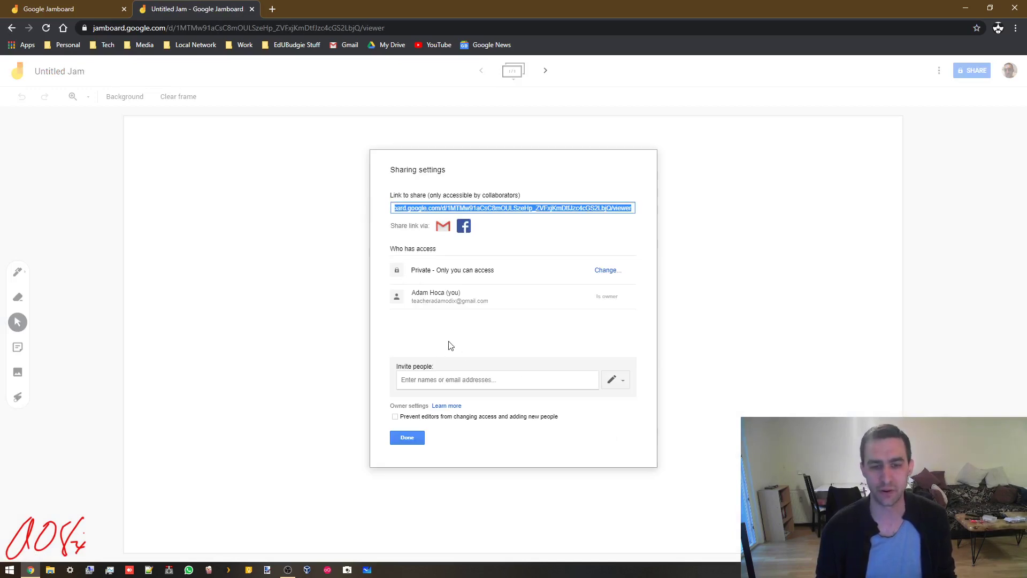
click(429, 380)
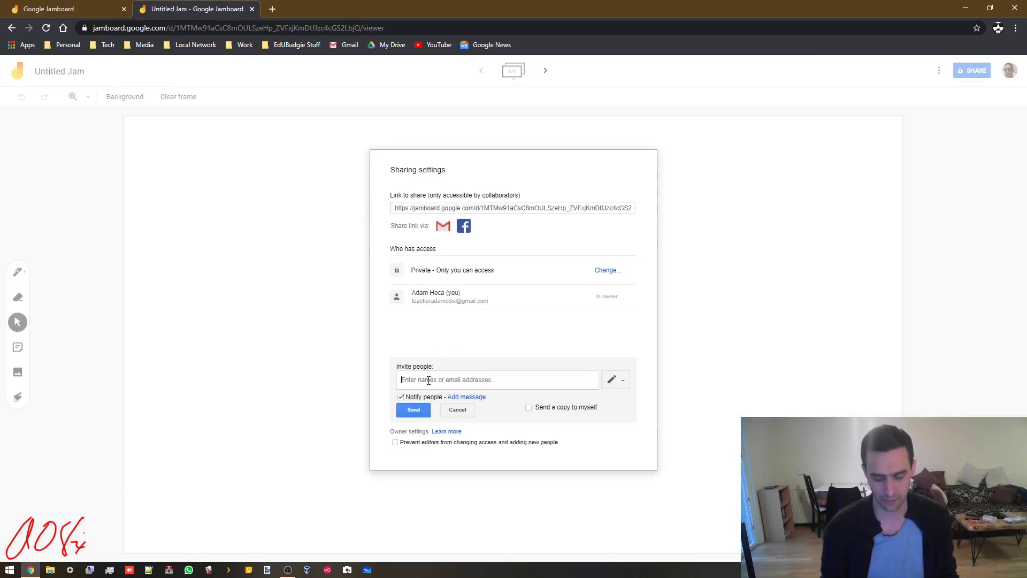
text(adamodi)
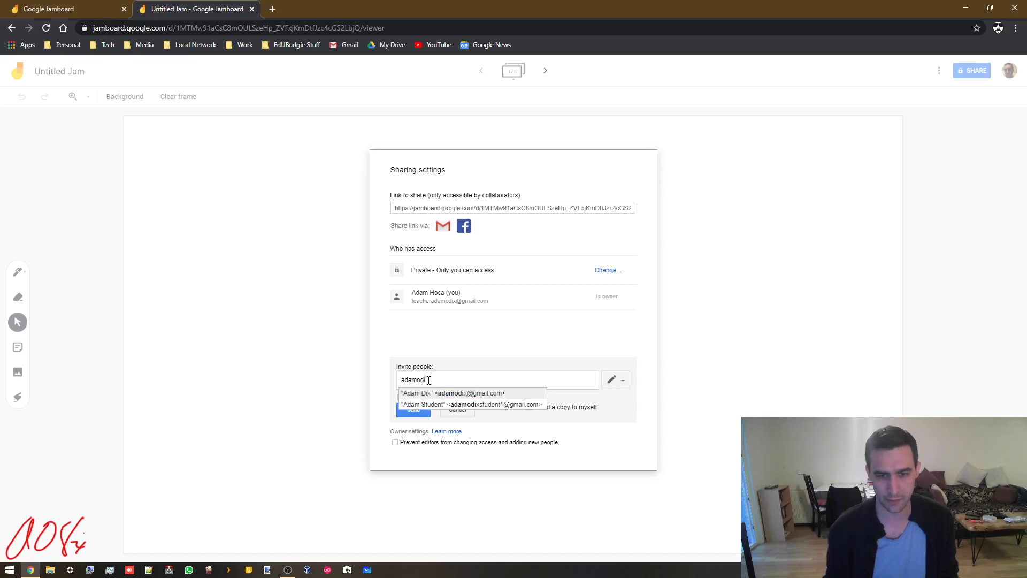
click(423, 394)
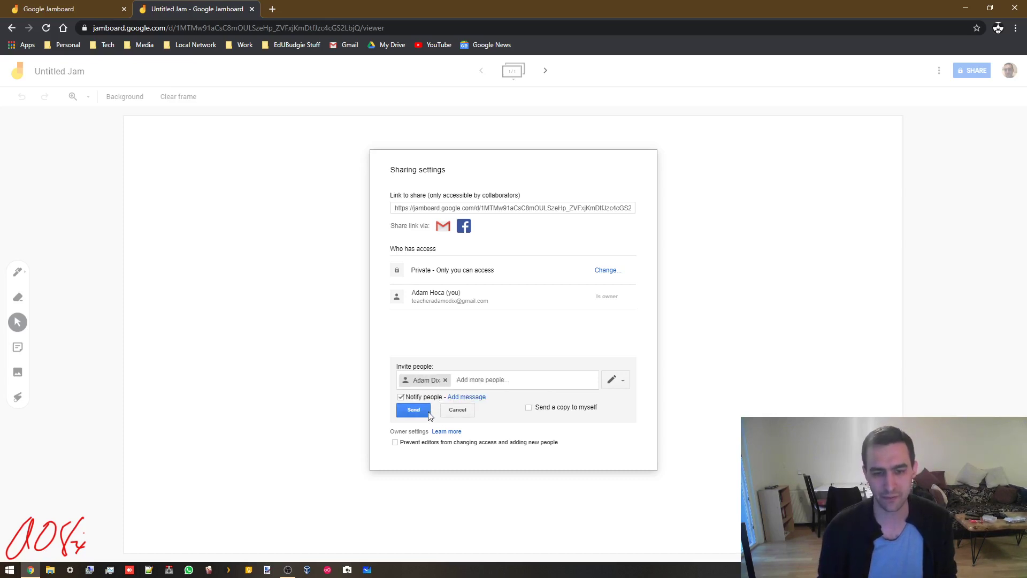
click(621, 381)
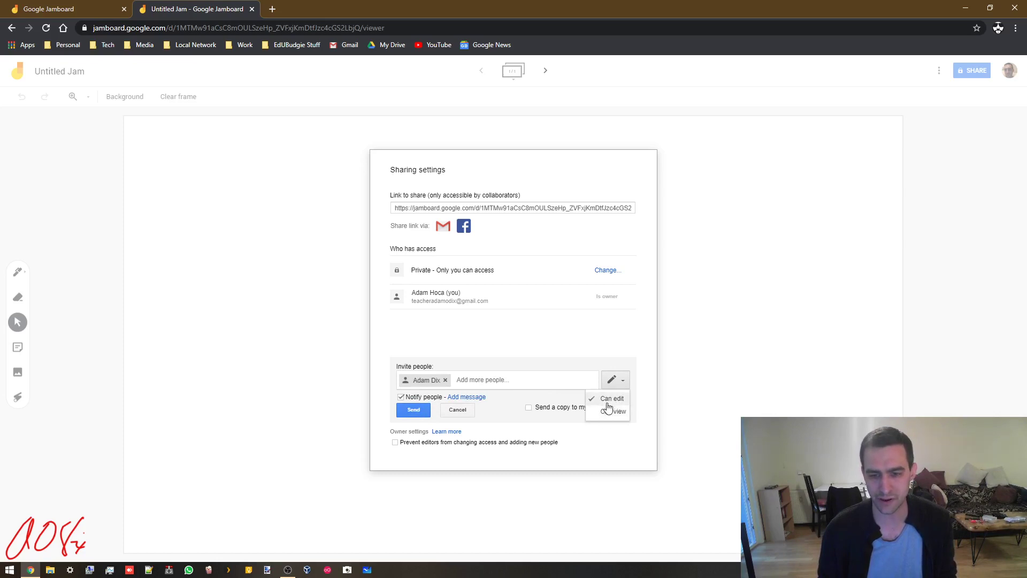
click(610, 398)
click(418, 409)
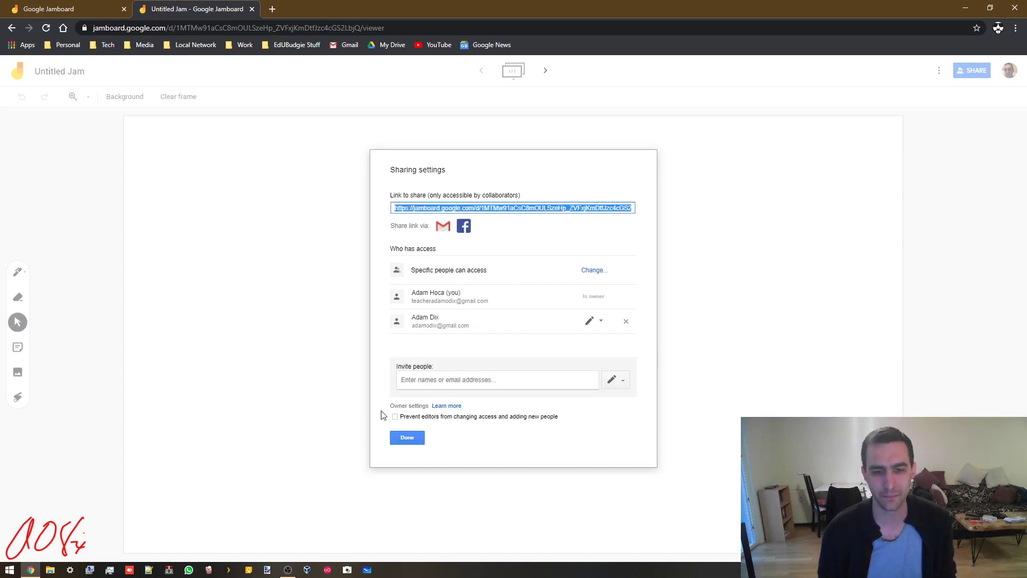
click(393, 438)
- Check the Jam's invitation e-mail in Gmail in a new tab, and return to the untitled Jam
click(272, 9)
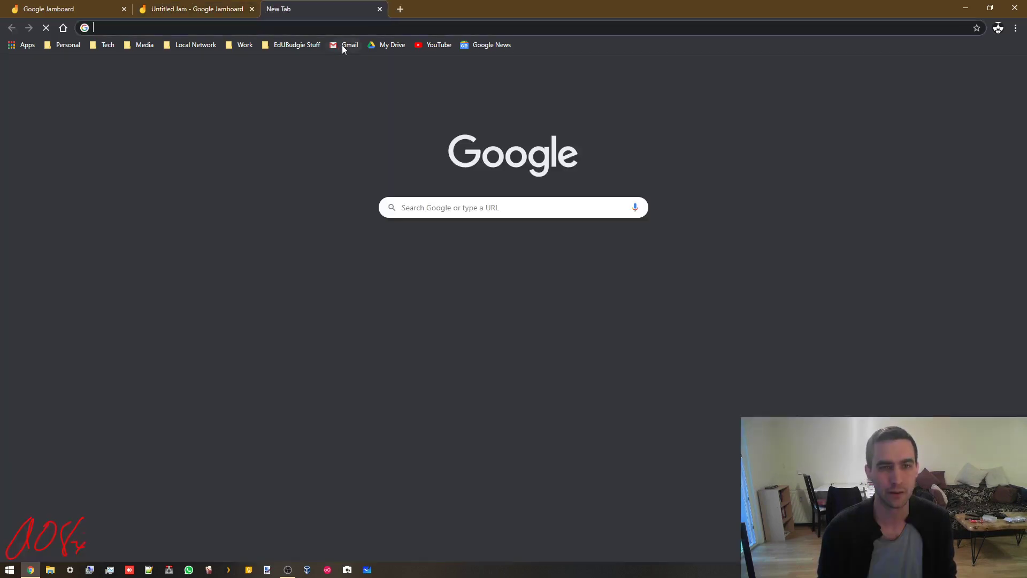
click(347, 45)
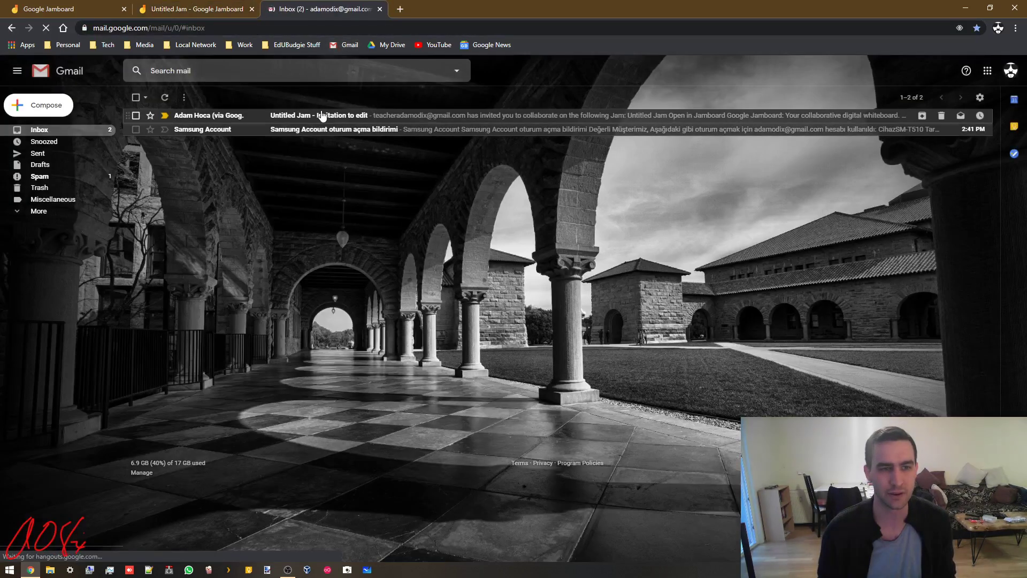
click(323, 115)
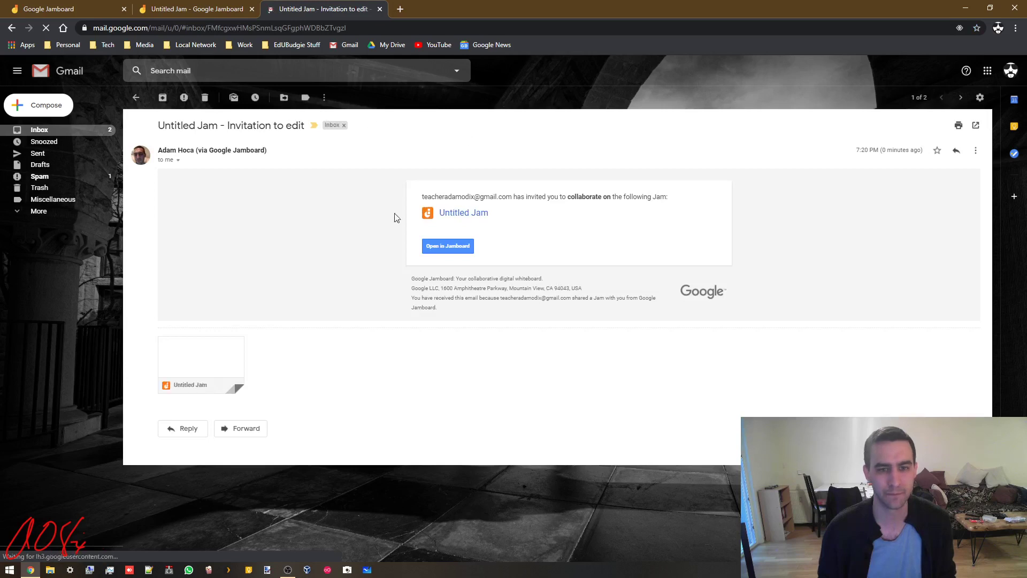
click(179, 9)
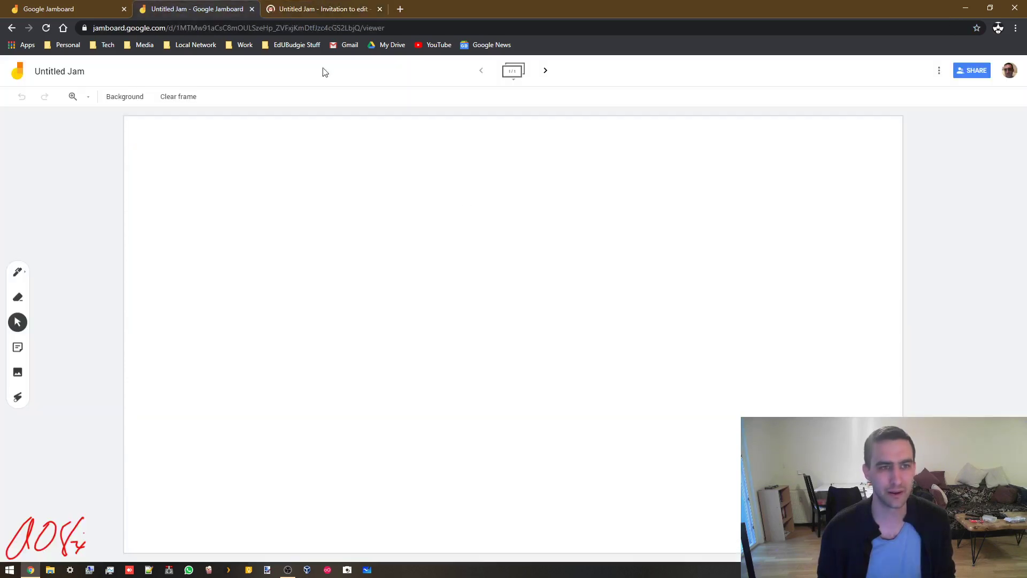
- Insert the image "modem pic pcb" from the Modem Pictures folder on the Desktop into the frame
click(18, 373)
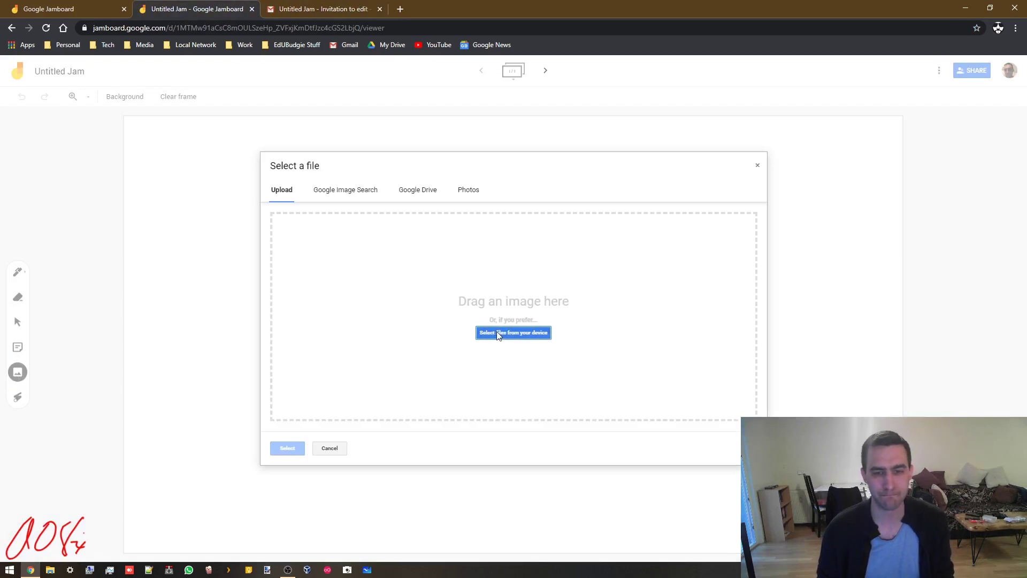
click(496, 332)
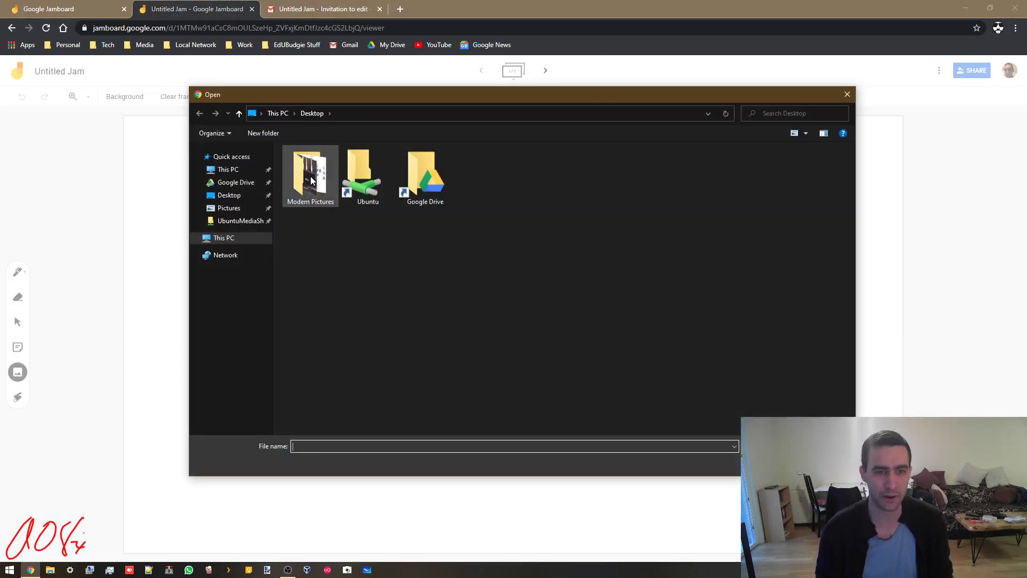
double_click(310, 179)
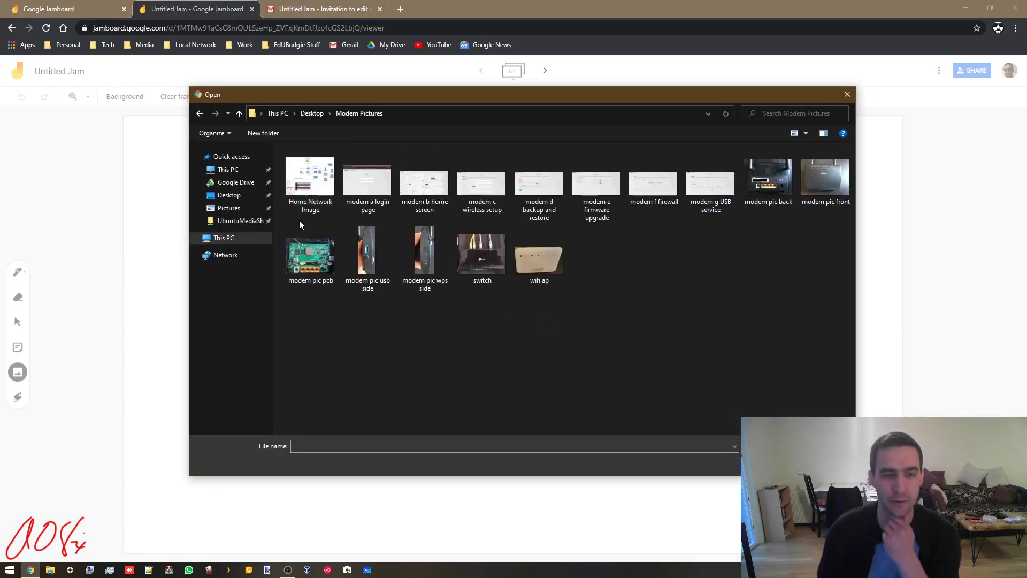
click(301, 244)
double_click(301, 243)
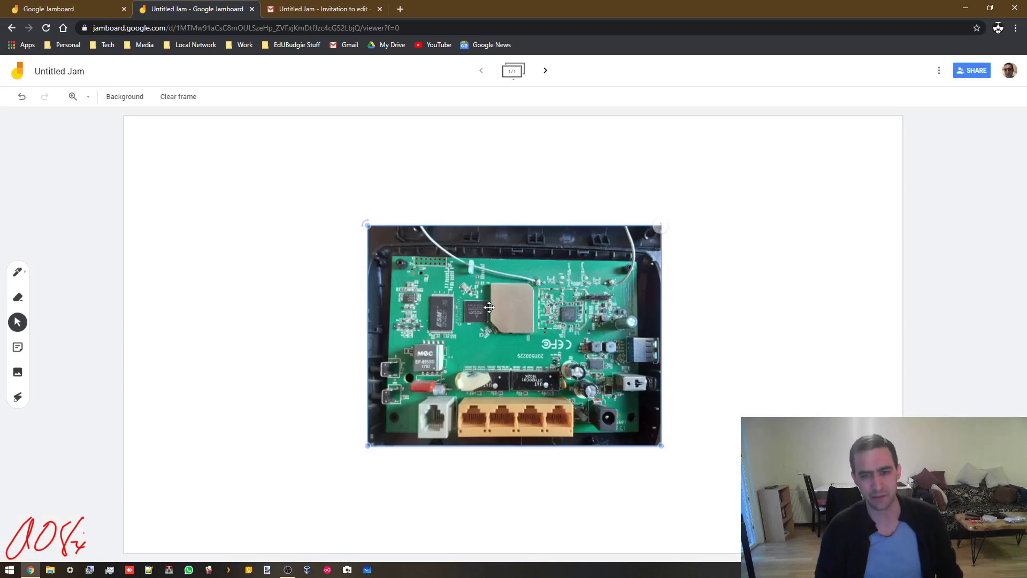
- Rotate the circuit board image a quarter turn clockwise, place it near the frame's right edge and deselect it
drag(557, 290, 718, 234)
drag(528, 168, 785, 132)
drag(674, 202, 761, 217)
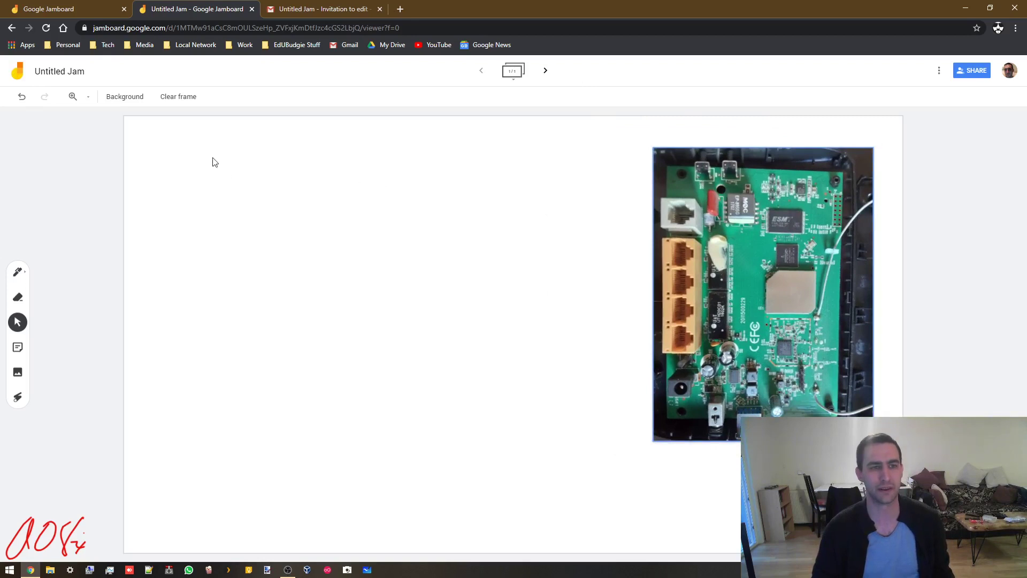
click(803, 361)
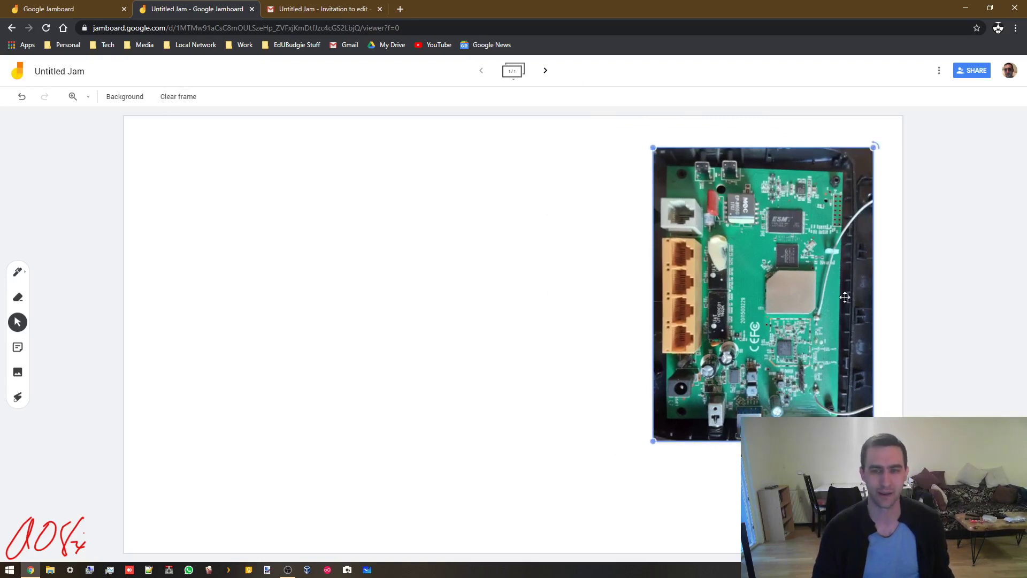
click(487, 421)
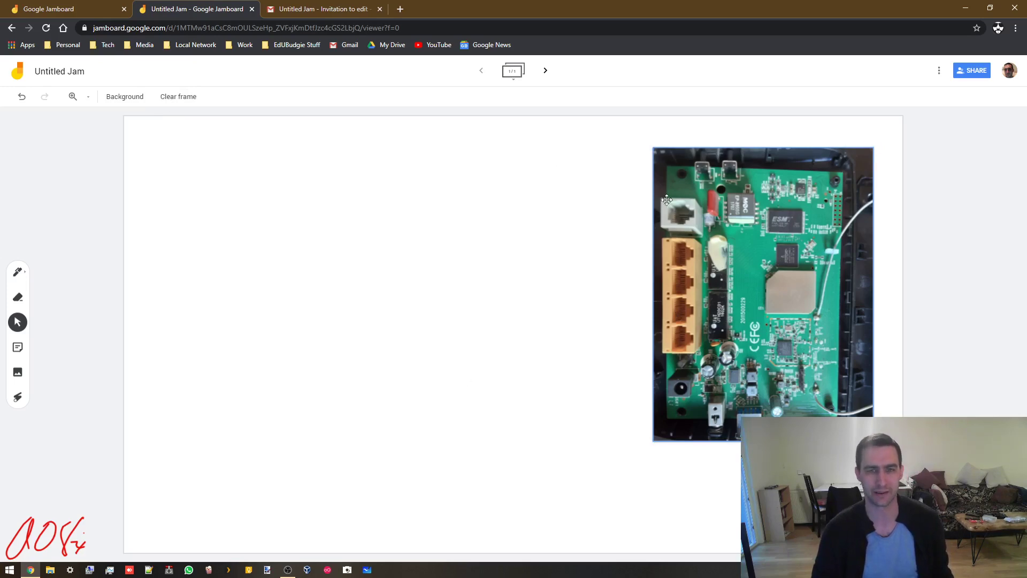
- Add a second blank frame to the Jam and return to the first frame
click(545, 70)
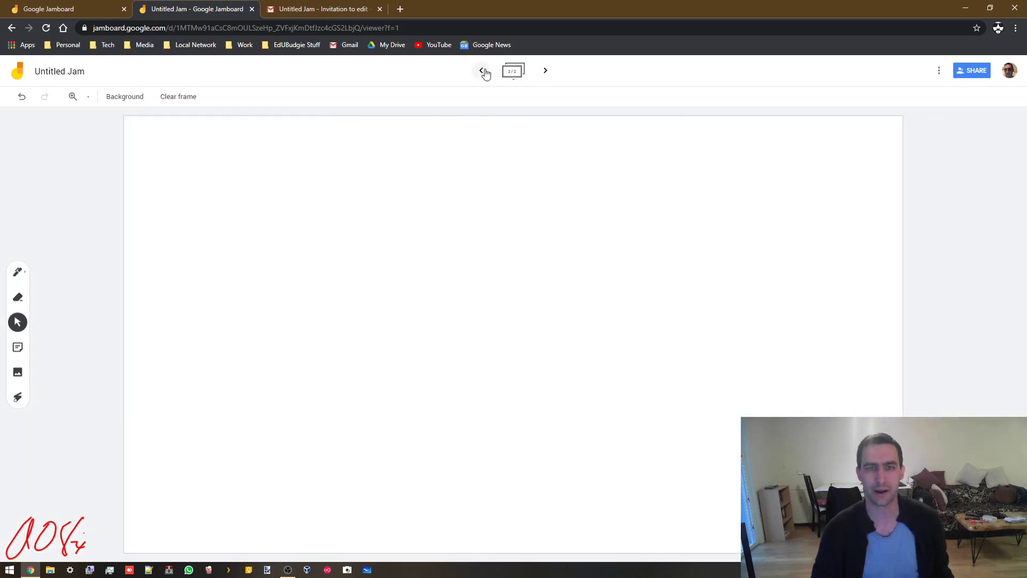
click(481, 73)
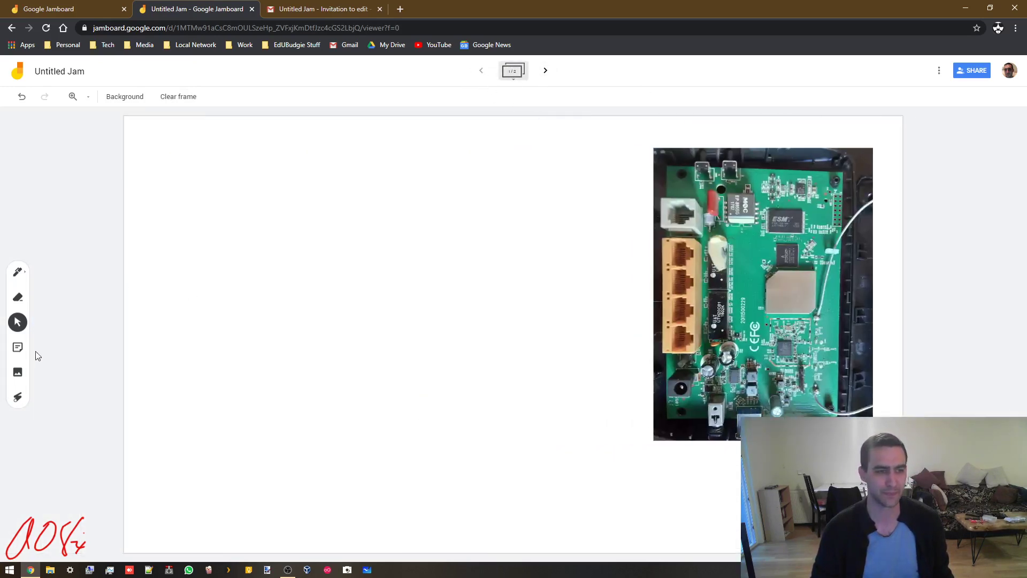
- Draw a black freehand zigzag scribble with the pen in the blank area beside the circuit board image
click(18, 272)
mouse_move(278, 278)
mouse_down()
mouse_move(229, 305)
mouse_move(478, 331)
mouse_up()
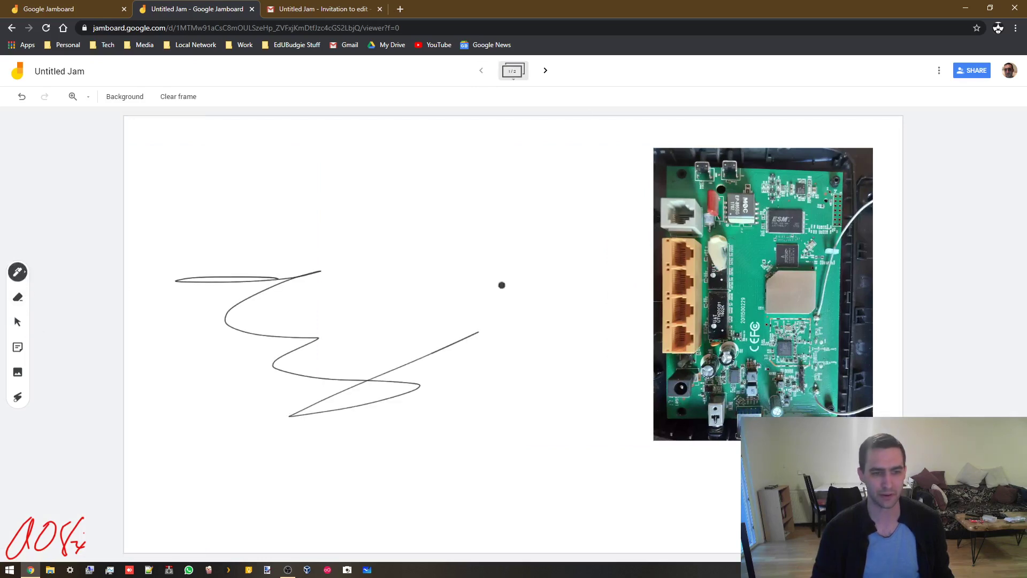
- Demonstrate the laser with strokes over the blank area and the chips on the circuit board image
click(18, 396)
mouse_move(314, 281)
mouse_down()
mouse_move(251, 444)
mouse_move(225, 454)
mouse_up()
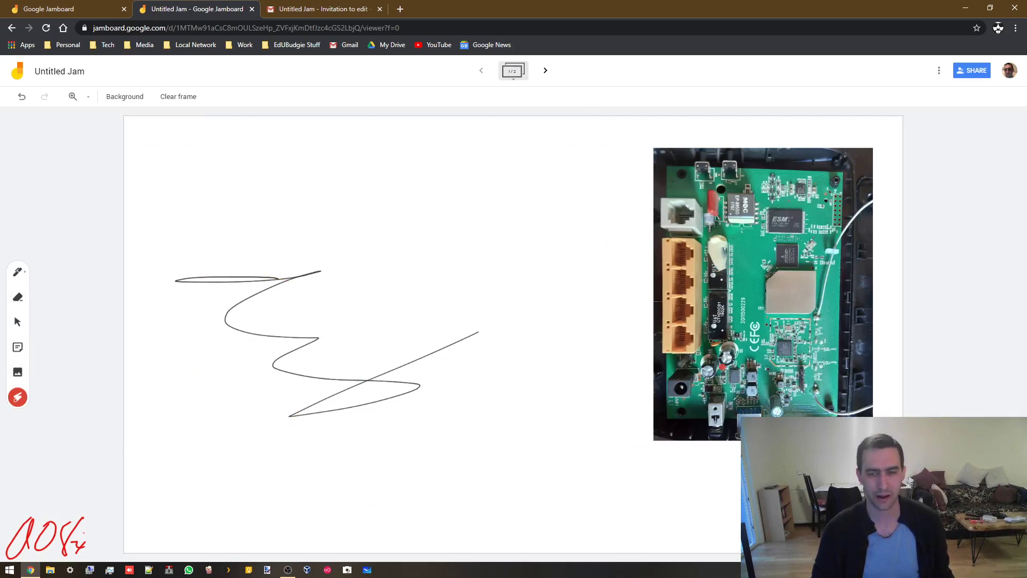
drag(374, 129, 297, 319)
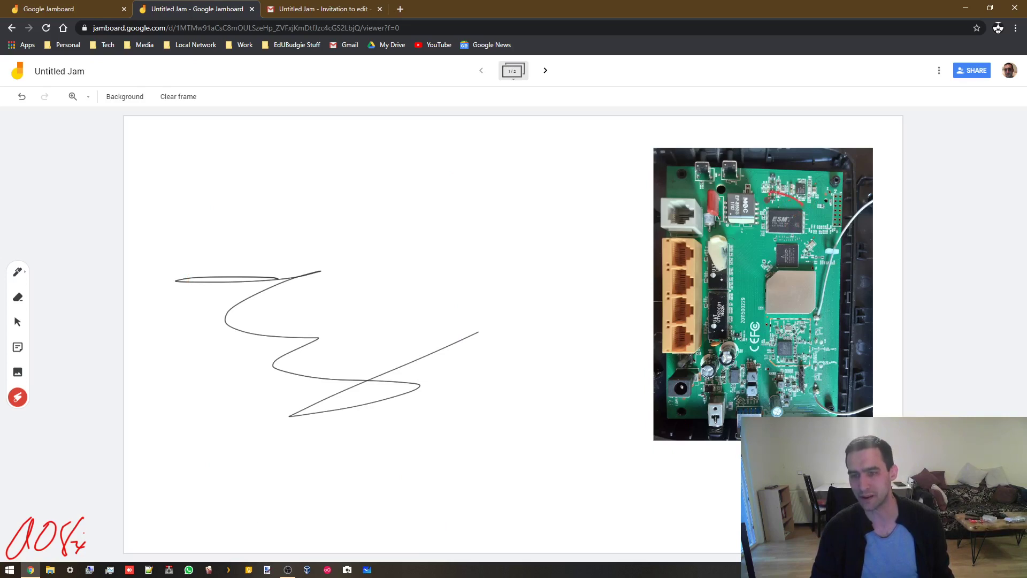
mouse_move(770, 195)
mouse_down()
mouse_move(834, 227)
mouse_move(755, 251)
mouse_move(803, 227)
mouse_up()
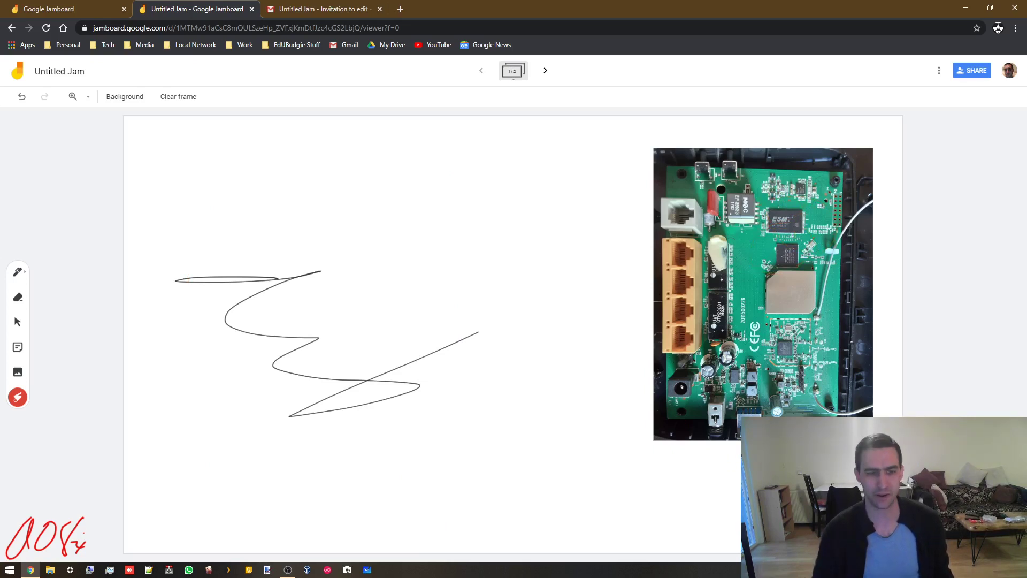
- Erase parts of the black scribble with sweeping eraser strokes across it
click(17, 297)
mouse_move(206, 280)
mouse_down()
mouse_move(227, 279)
mouse_move(231, 358)
mouse_move(399, 392)
mouse_move(593, 342)
mouse_up()
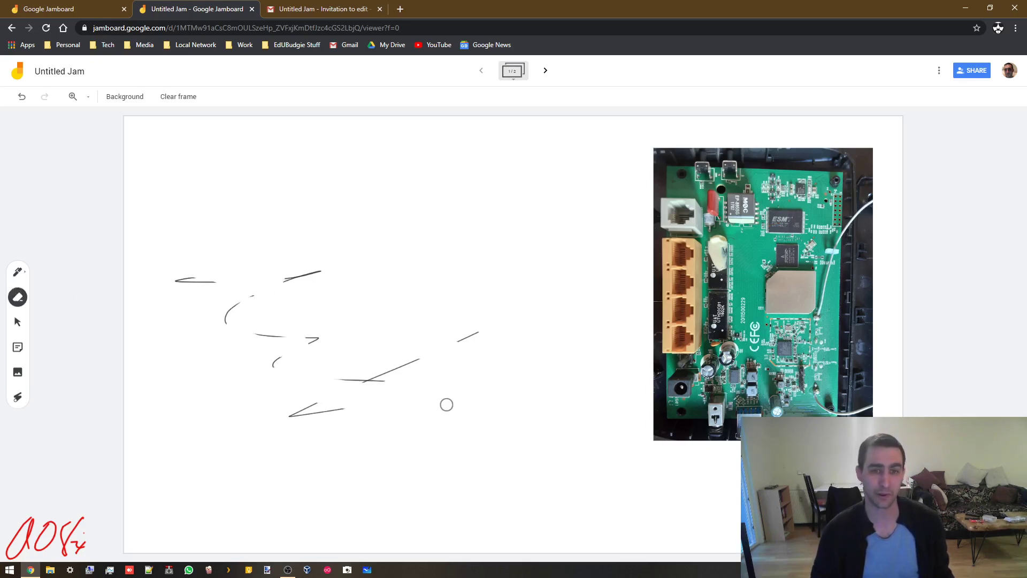
click(939, 70)
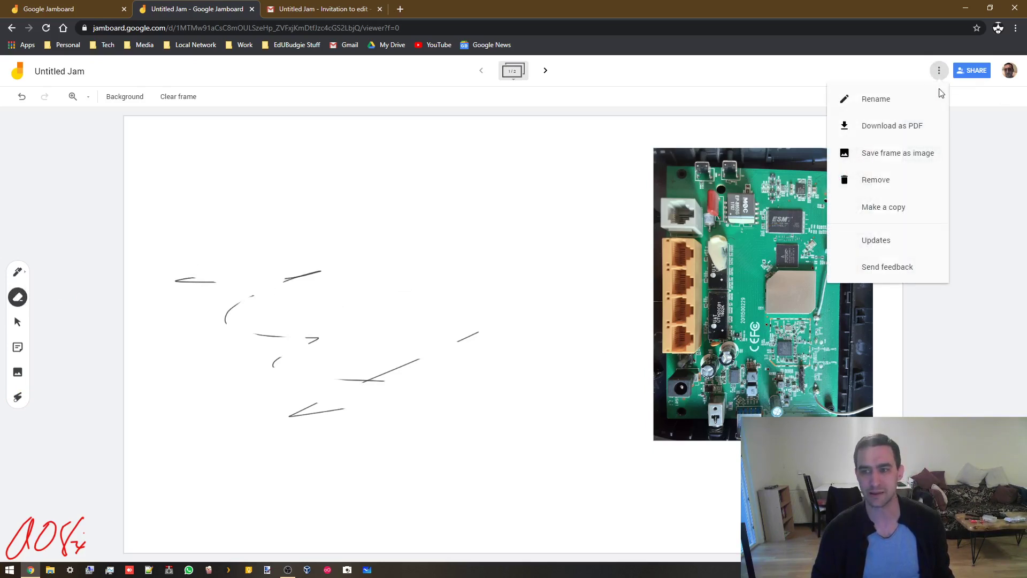
click(973, 212)
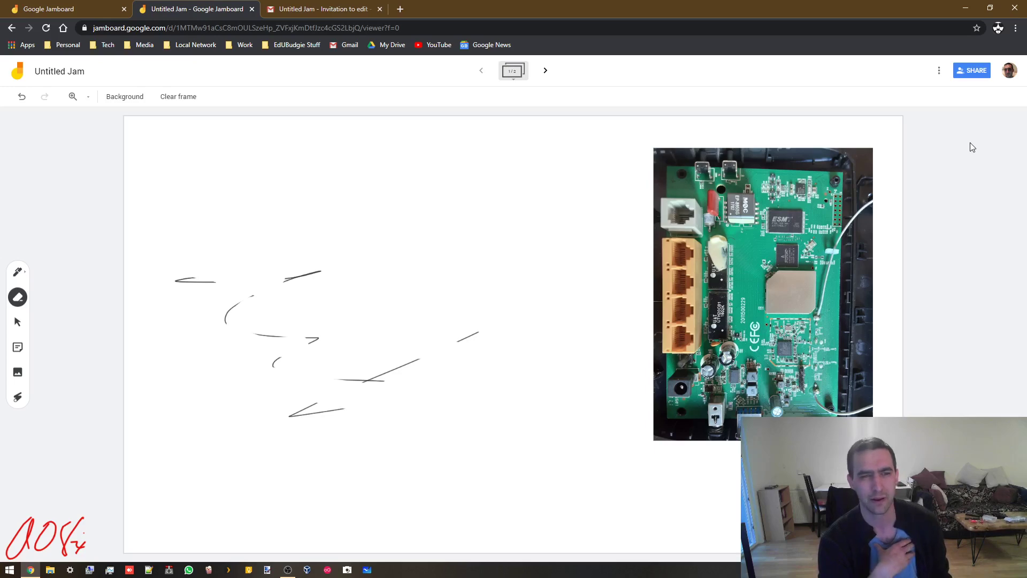
- Set the first frame's background to dark blue and erase the remaining pieces of the scribble
click(123, 98)
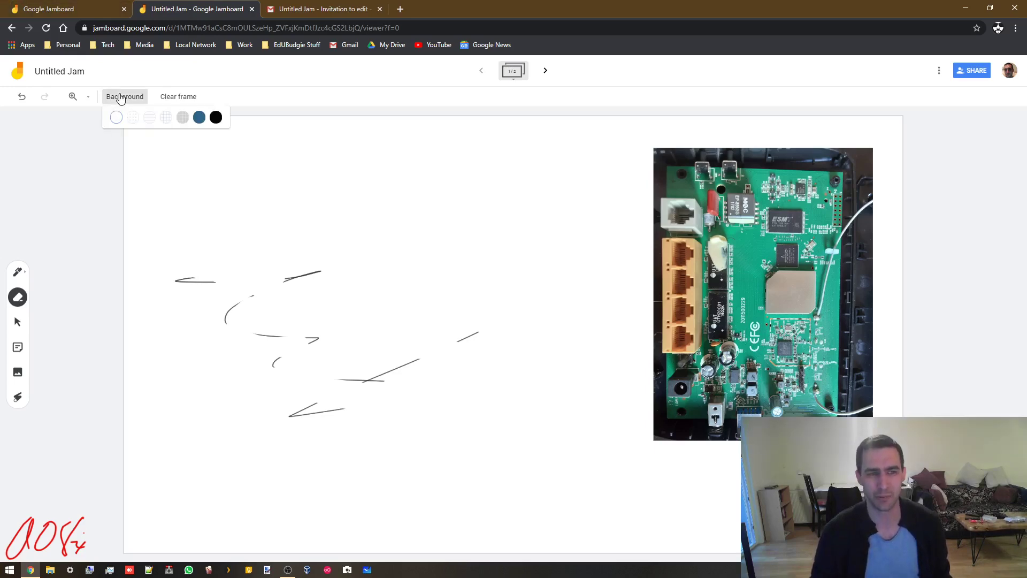
click(199, 117)
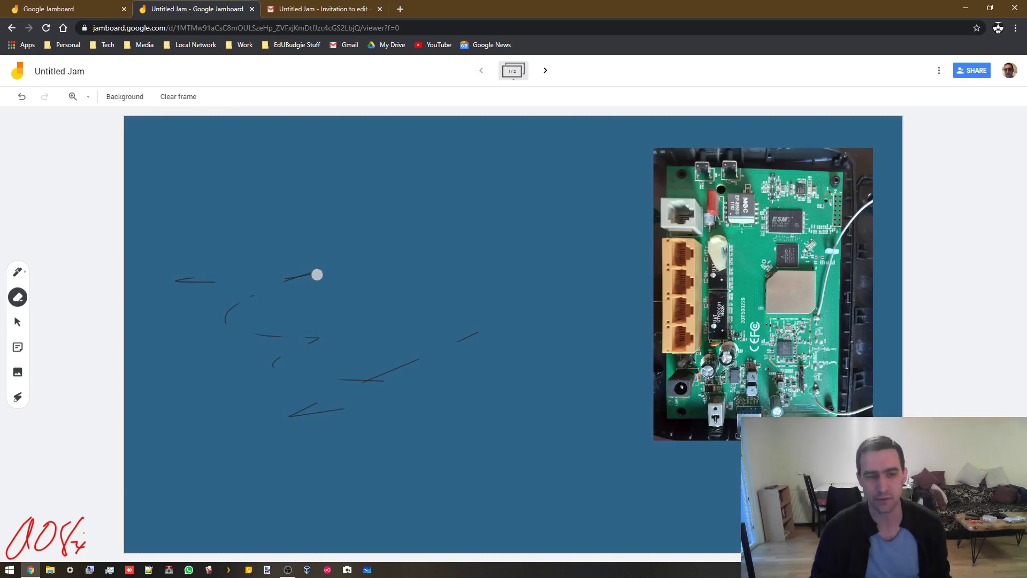
mouse_move(316, 275)
mouse_down()
mouse_move(176, 278)
mouse_move(220, 278)
mouse_move(250, 298)
mouse_move(232, 323)
mouse_move(234, 300)
mouse_move(278, 334)
mouse_move(316, 342)
mouse_move(323, 371)
mouse_move(401, 380)
mouse_move(379, 379)
mouse_move(477, 334)
mouse_move(314, 408)
mouse_move(371, 385)
mouse_up()
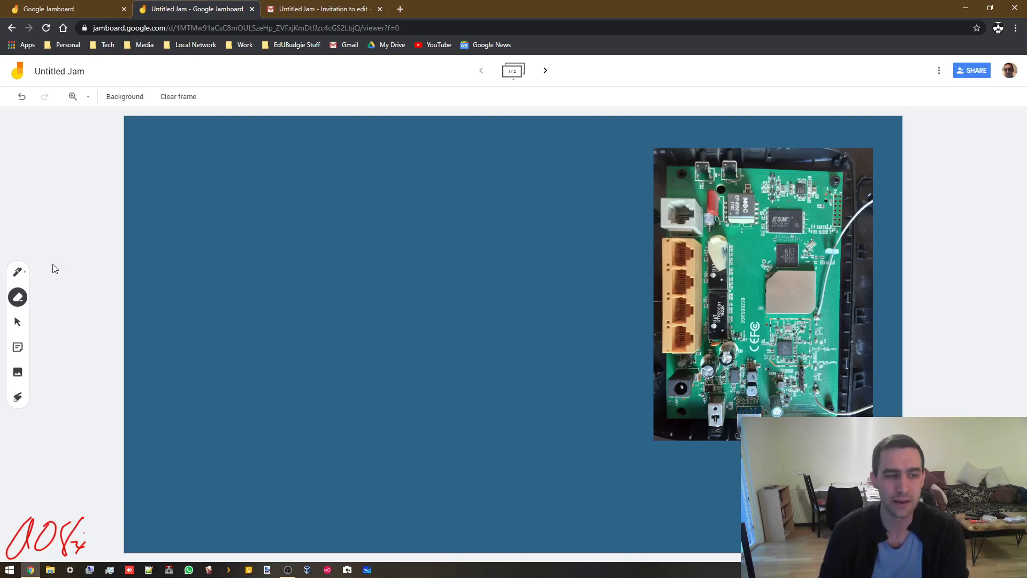
- Rotate the circuit board image a quarter turn counterclockwise and move it to the upper-left area of the frame
click(18, 322)
click(806, 230)
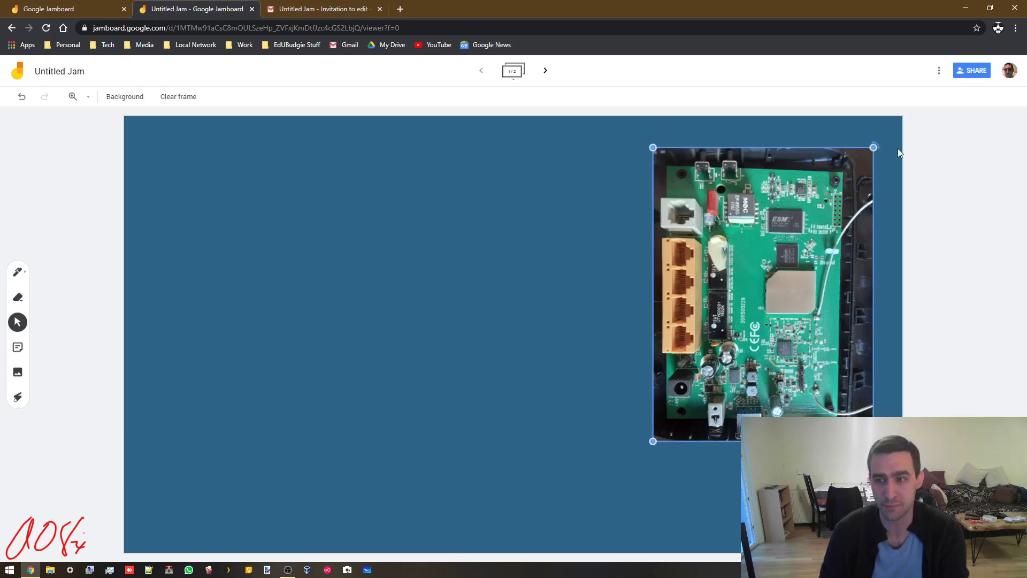
drag(872, 146, 617, 184)
drag(815, 280, 352, 245)
- Draw a freehand green highlighter line from the circuit board's right edge into the blank area, ending in an upward zigzag
click(18, 274)
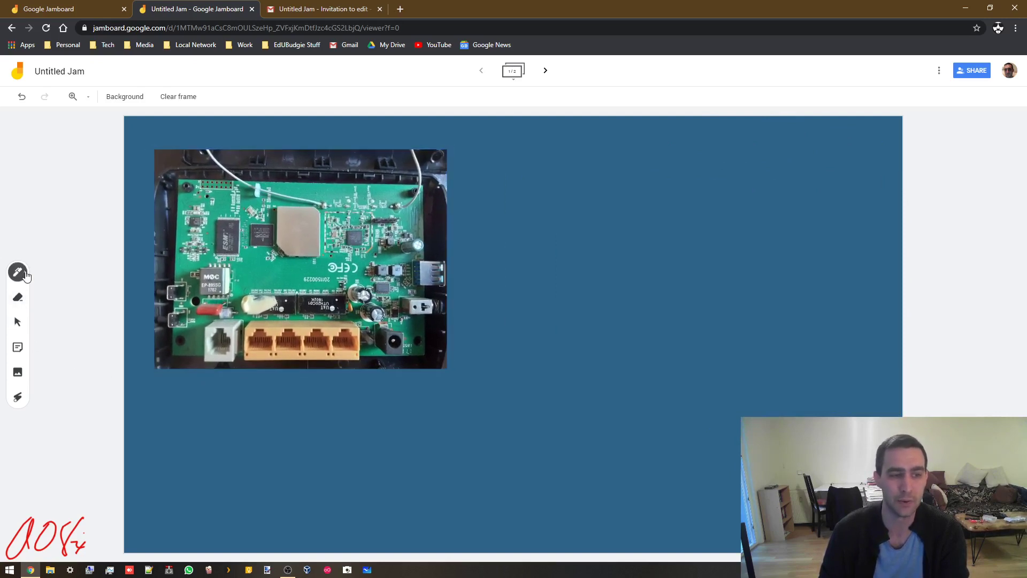
click(92, 295)
click(92, 272)
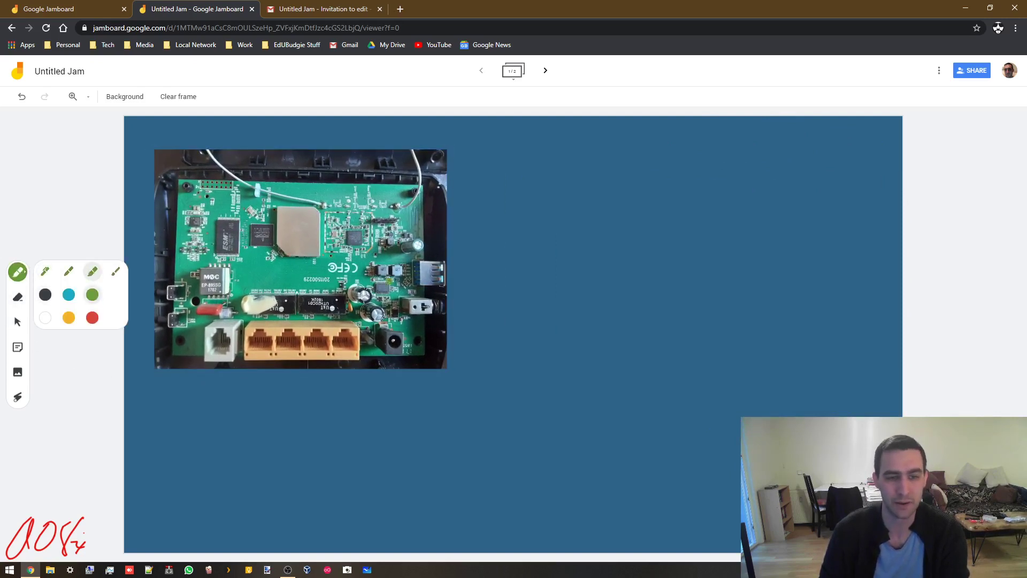
mouse_move(407, 282)
mouse_down()
mouse_move(561, 284)
mouse_move(615, 247)
mouse_move(636, 187)
mouse_up()
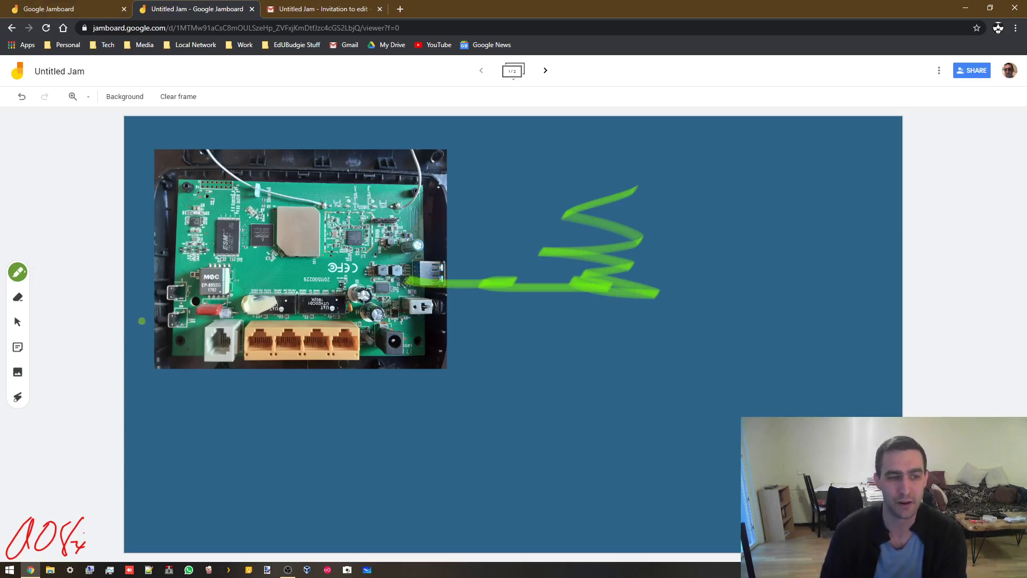
click(11, 269)
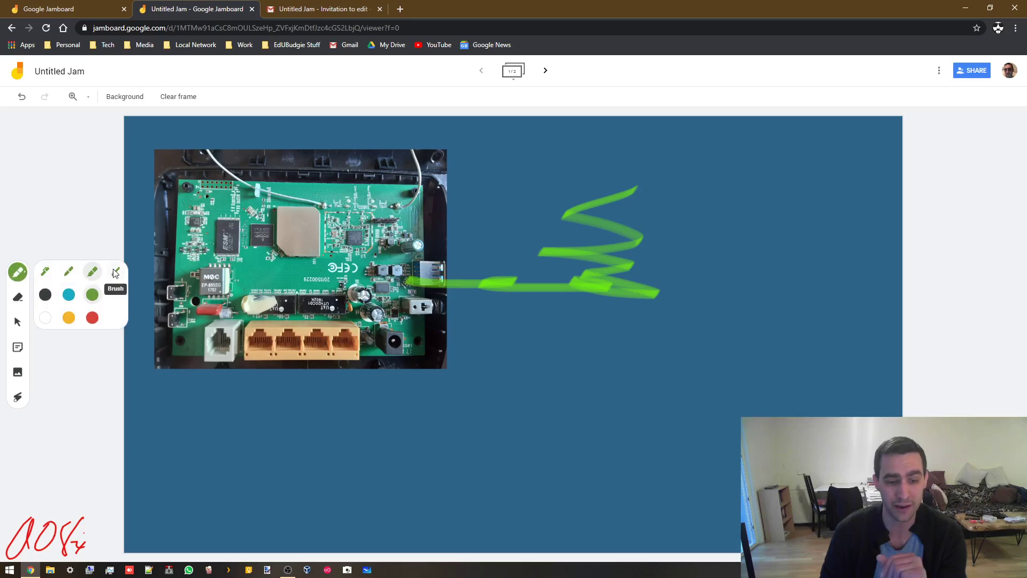
- Switch to Microsoft Whiteboard, open the existing yellow board for a look, and close the app to return to Jamboard
click(367, 569)
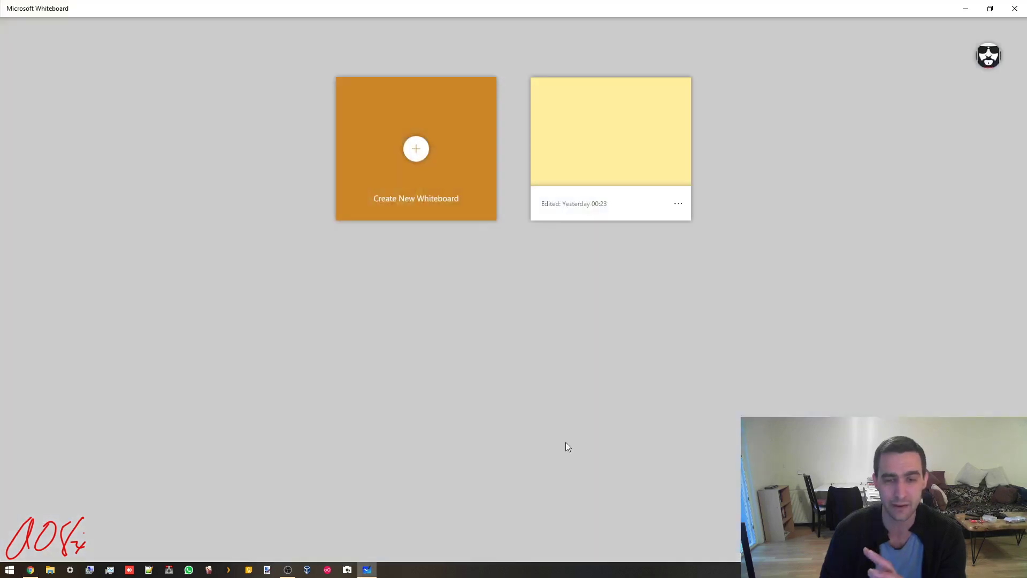
click(598, 124)
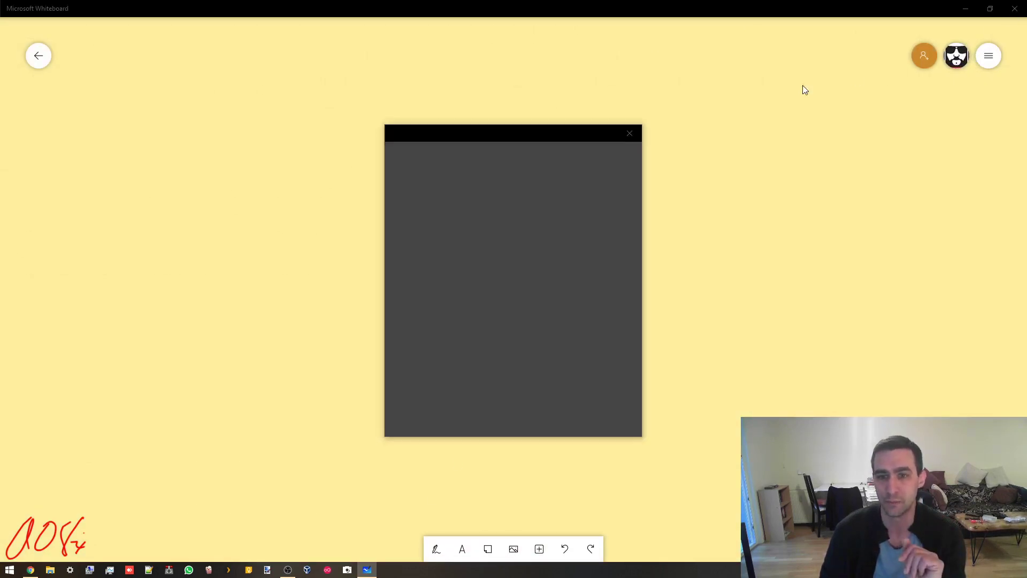
click(629, 133)
click(1014, 8)
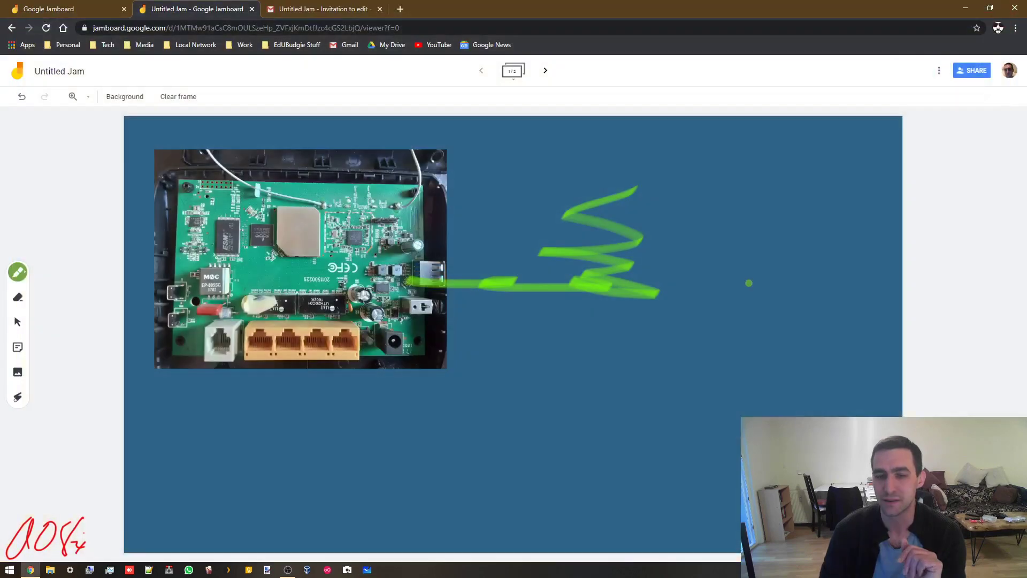